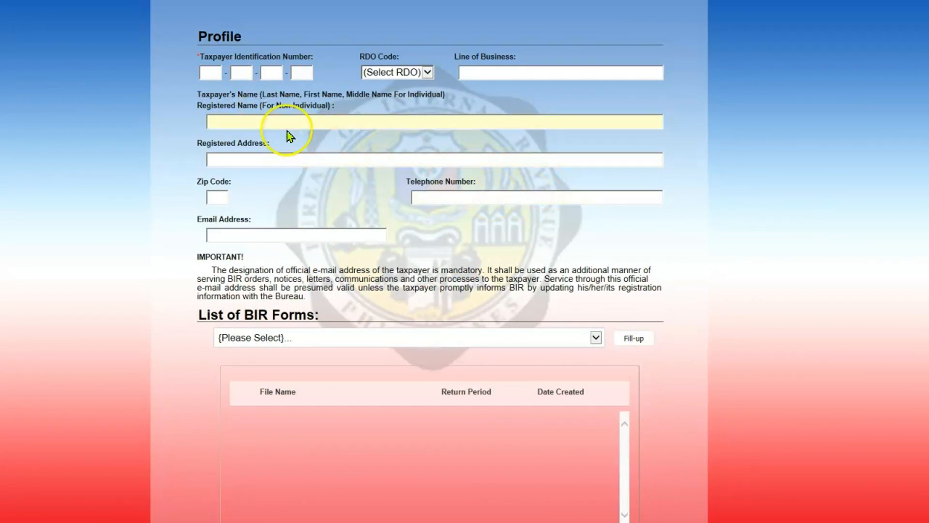
- Enter the taxpayer's TIN segments and set the RDO code to 092
click(209, 75)
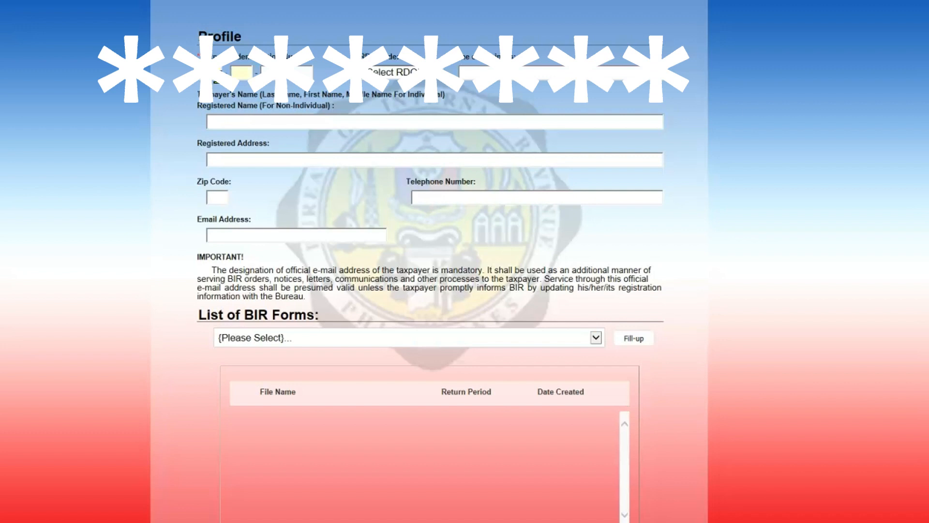
key(Tab)
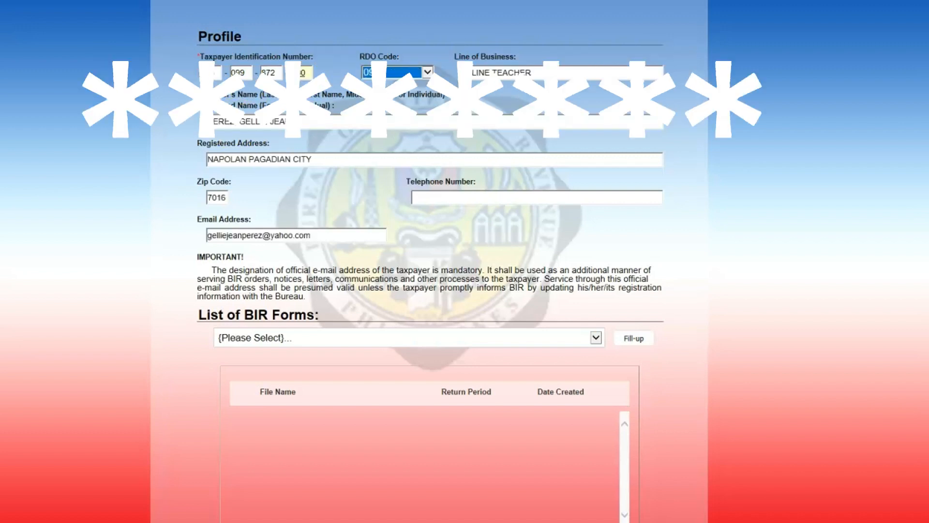
click(454, 112)
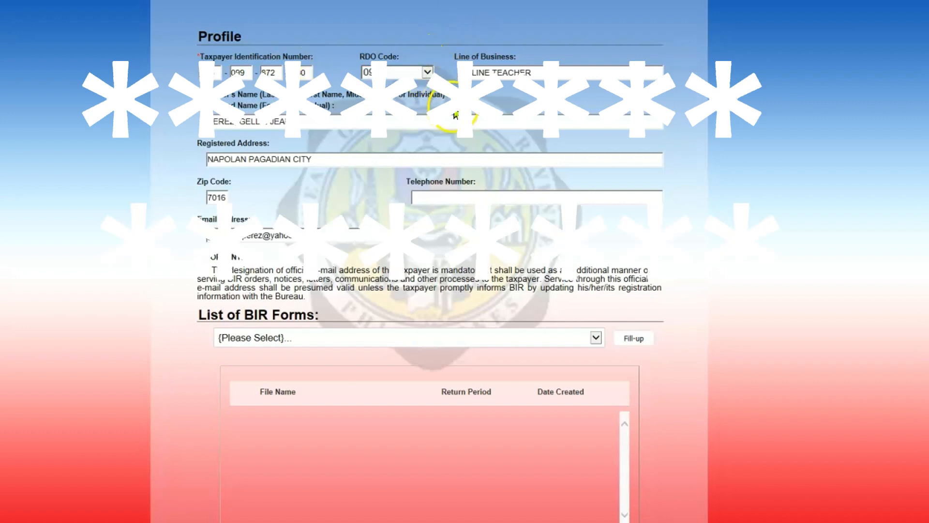
- Verify the ONLINE TEACHER line of business, registered name and e-mail in the profile
drag(535, 72, 469, 73)
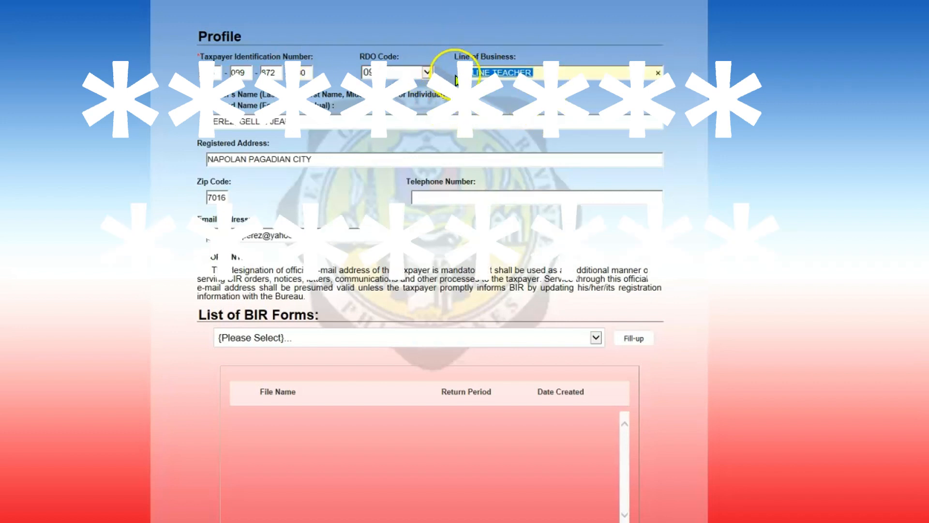
drag(411, 123, 151, 127)
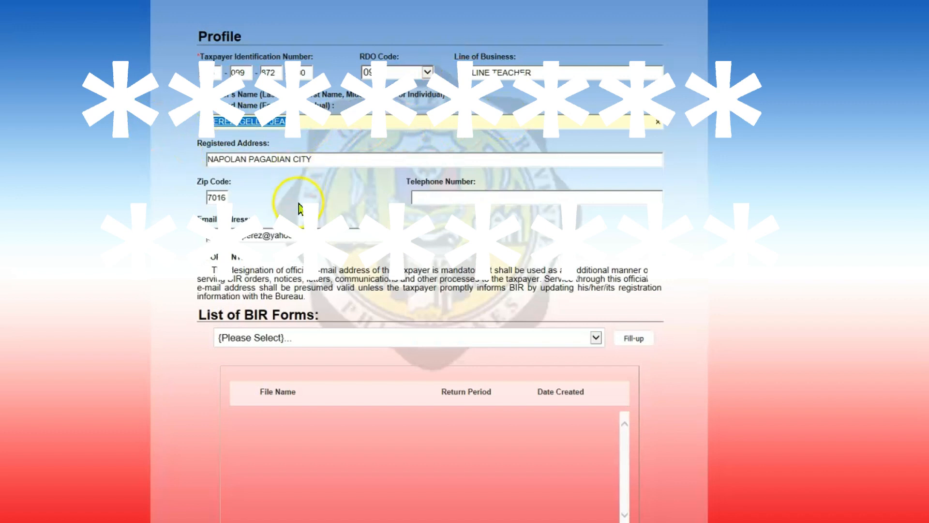
drag(340, 237, 157, 235)
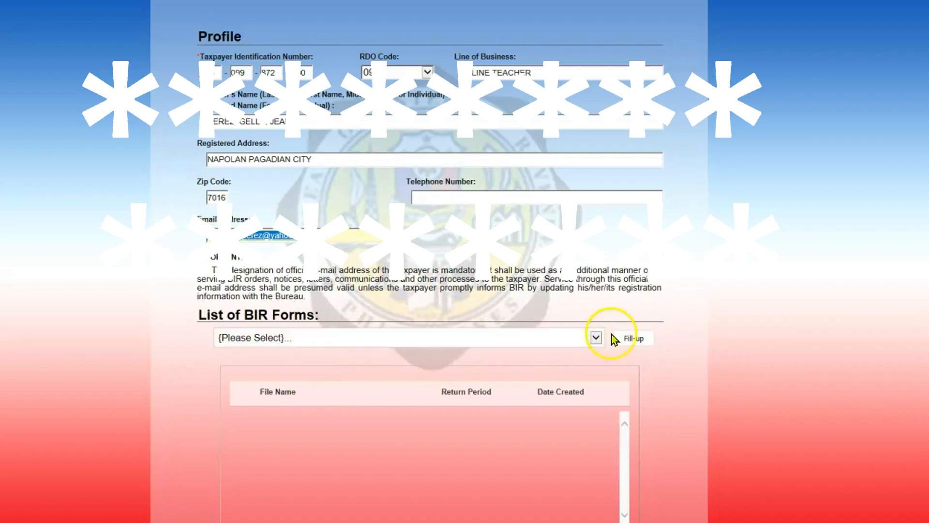
click(590, 341)
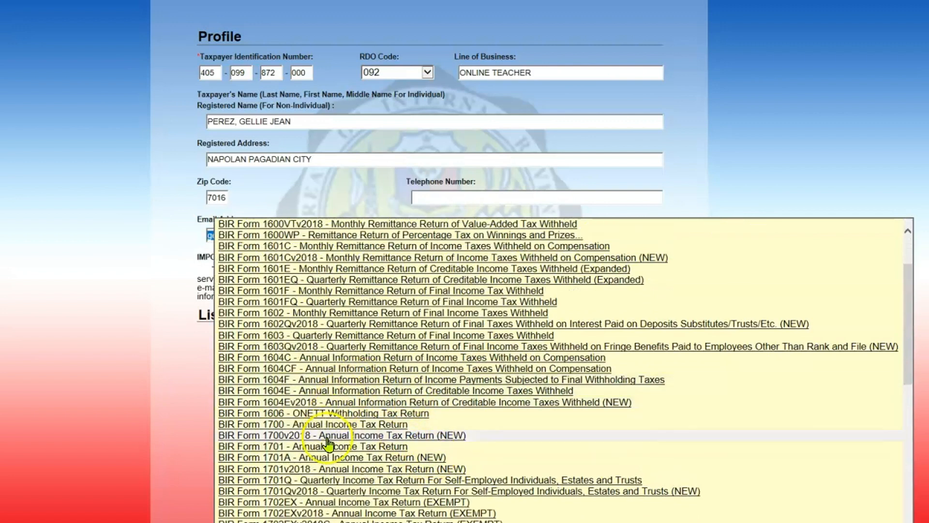
- Choose BIR Form 1701Qv2018, save the profile and start the prefilled return
click(368, 480)
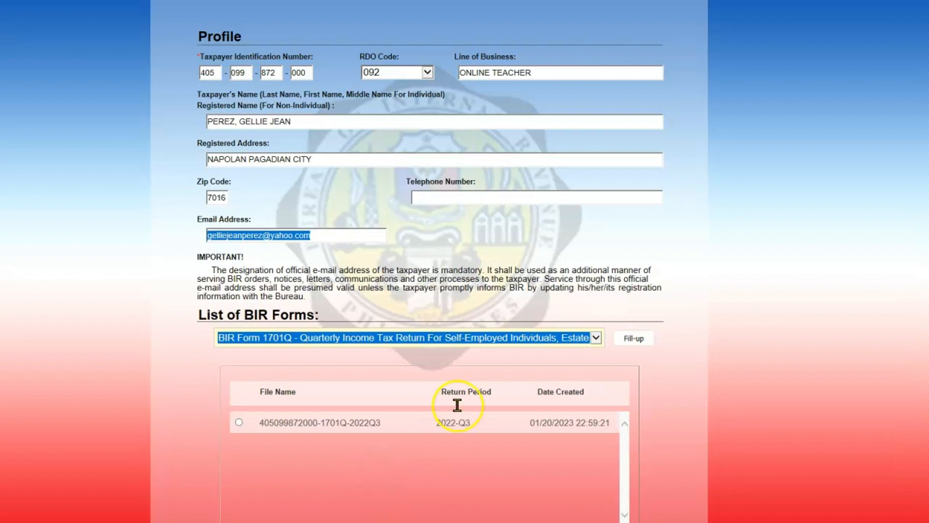
click(594, 341)
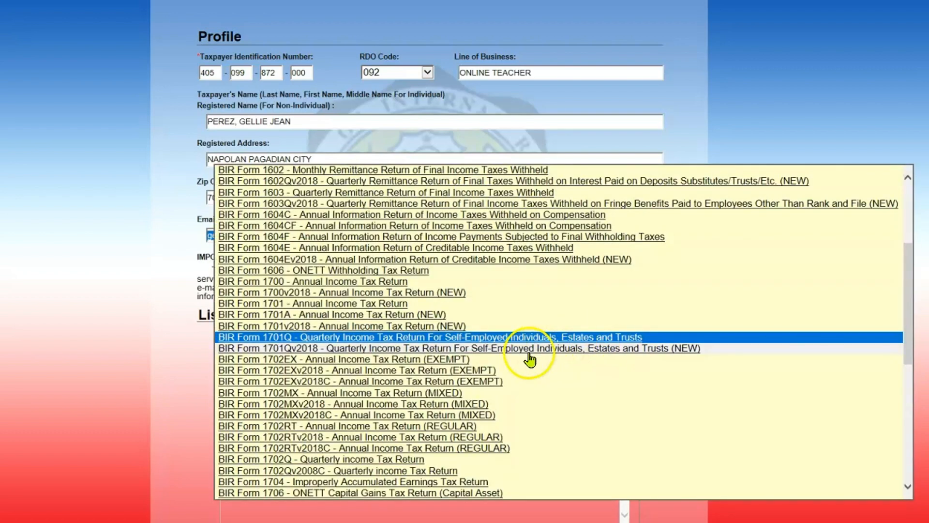
click(501, 350)
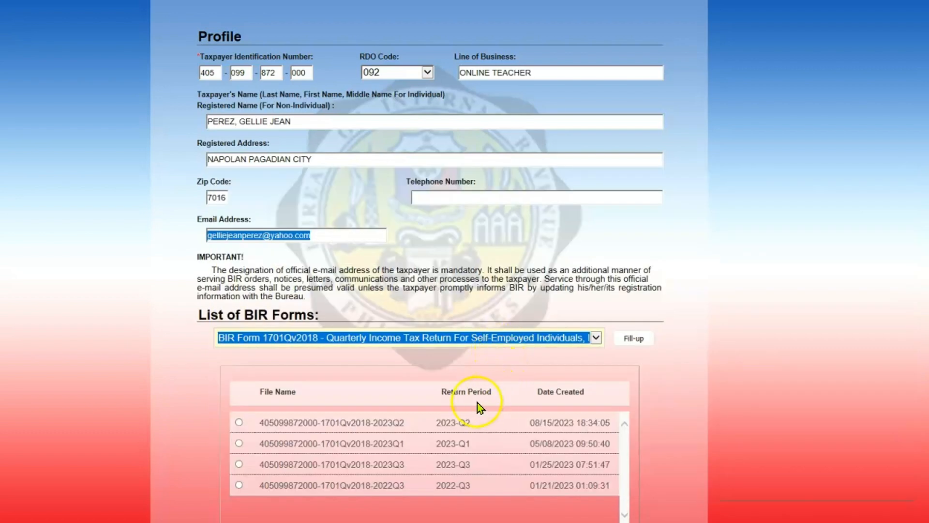
scroll(477, 407, down, 2)
click(625, 278)
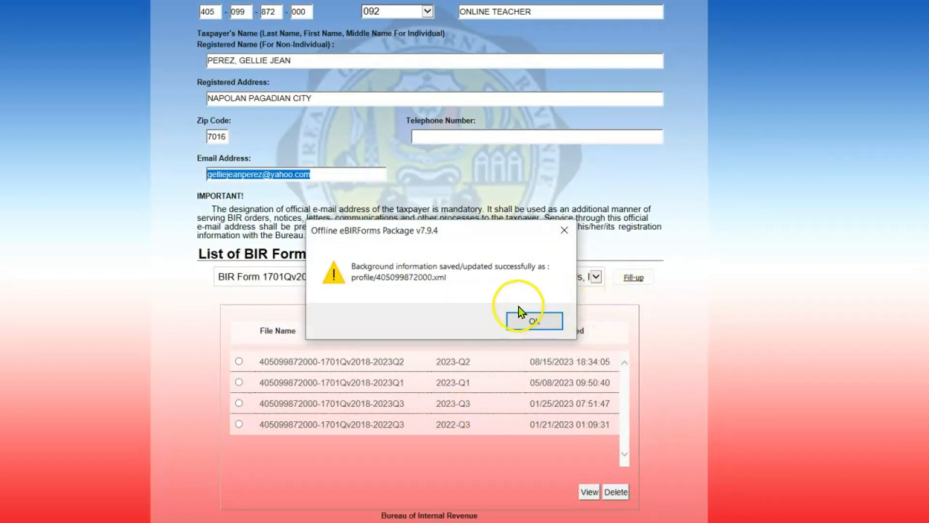
click(517, 319)
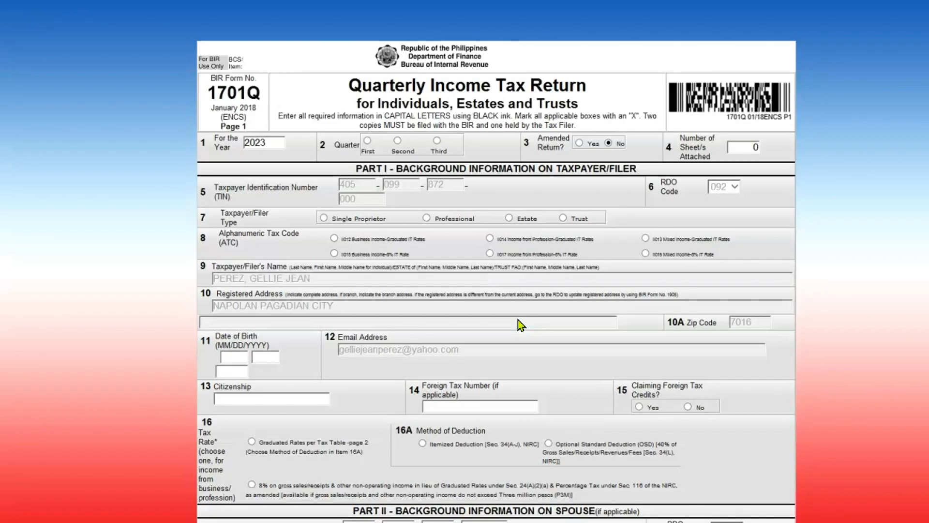
- Enter the taxpayer's date of birth and citizenship as 'filipino'
scroll(518, 321, down, 3)
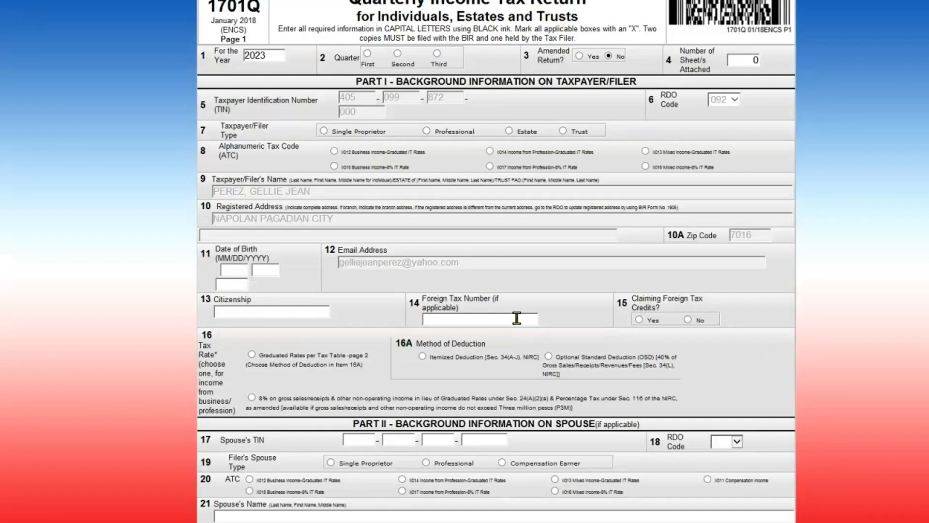
scroll(425, 194, up, 3)
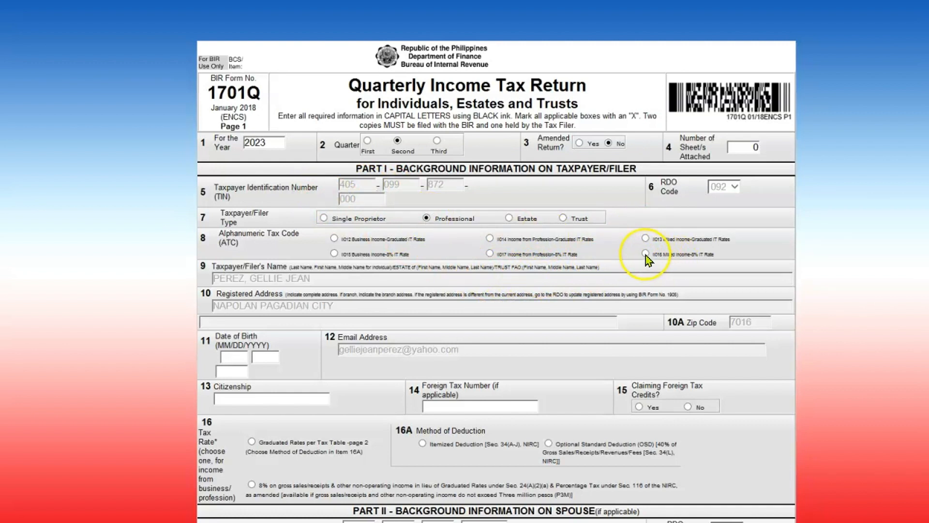
click(233, 357)
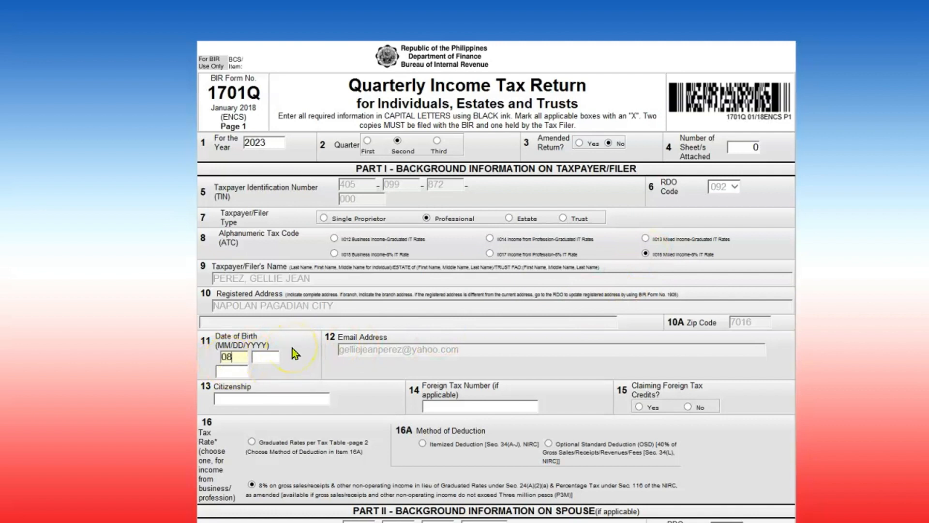
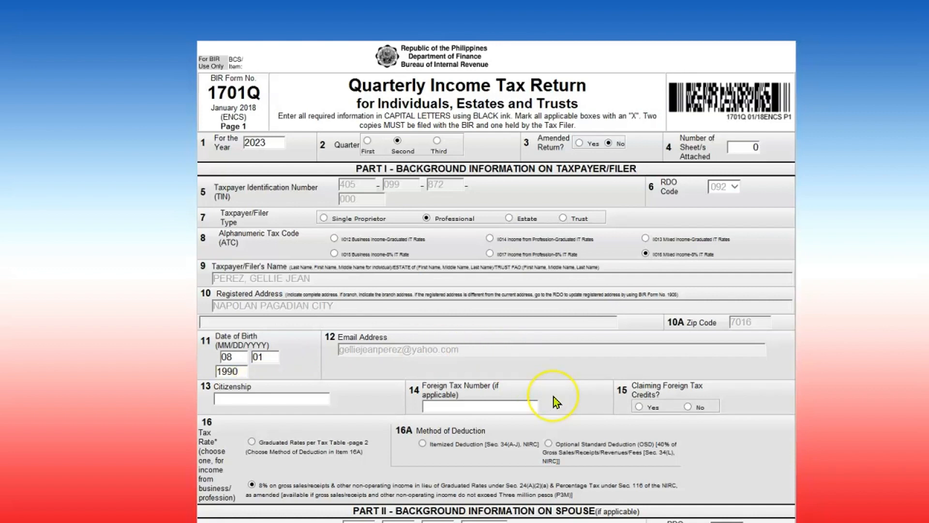
scroll(554, 397, down, 3)
click(280, 310)
text(filipino)
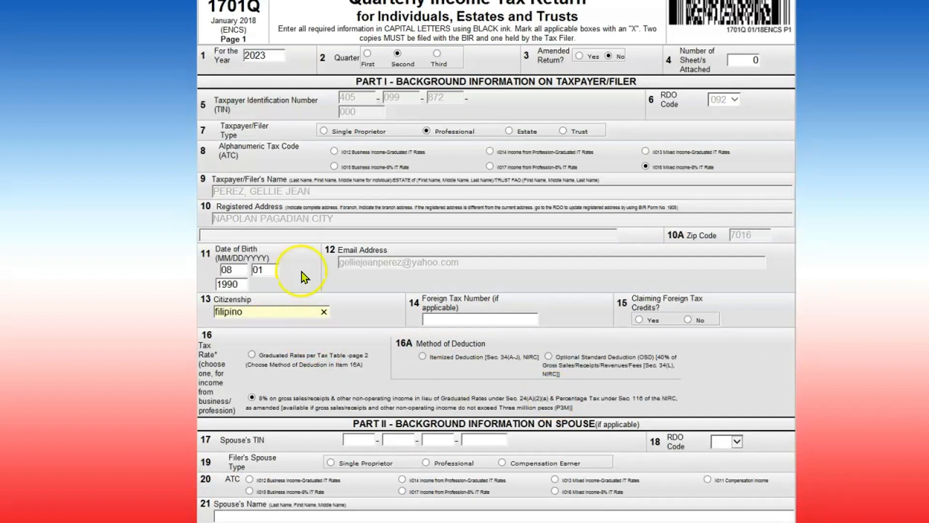
click(387, 336)
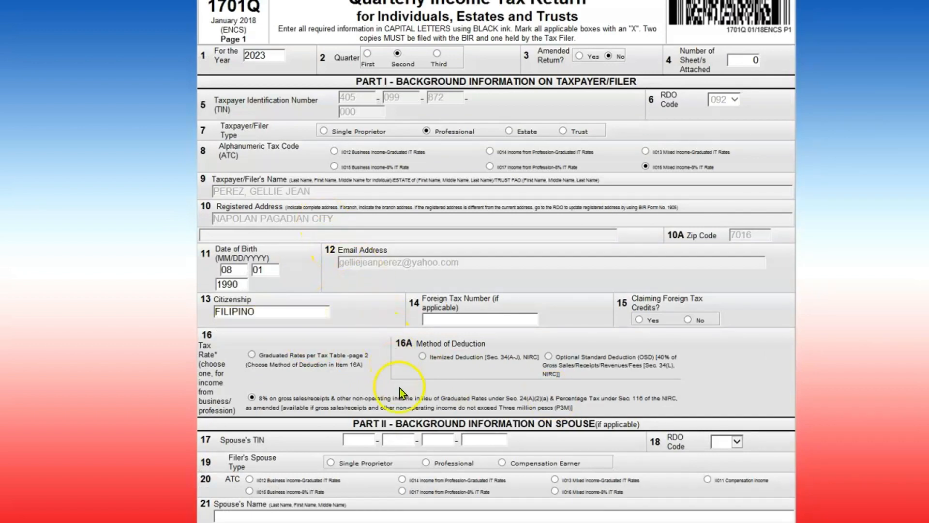
- Select the 8% income tax rate for item 16 and advance to page 2
scroll(423, 391, down, 3)
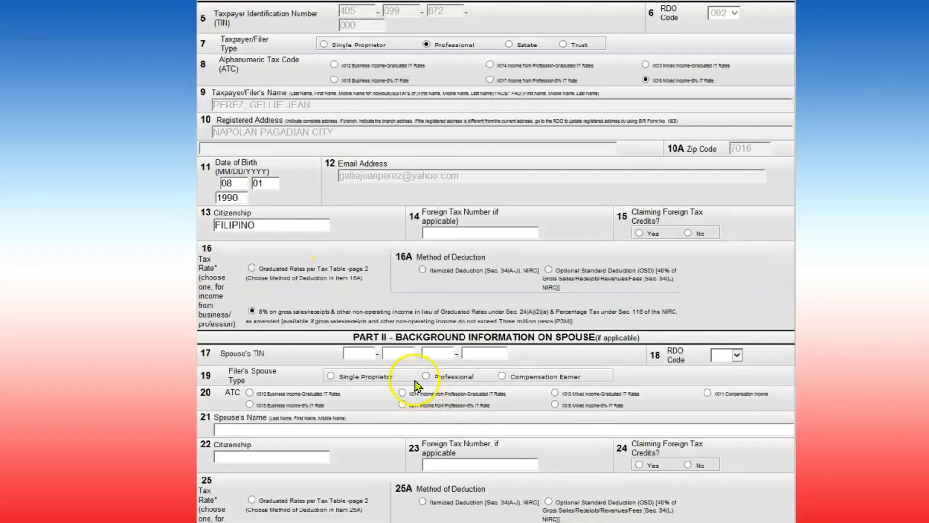
click(252, 310)
scroll(457, 377, down, 6)
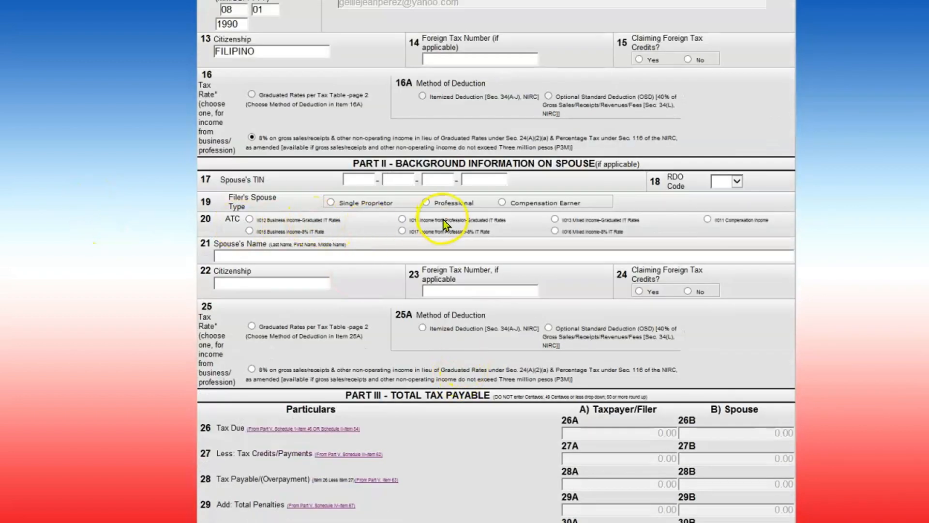
scroll(521, 265, down, 3)
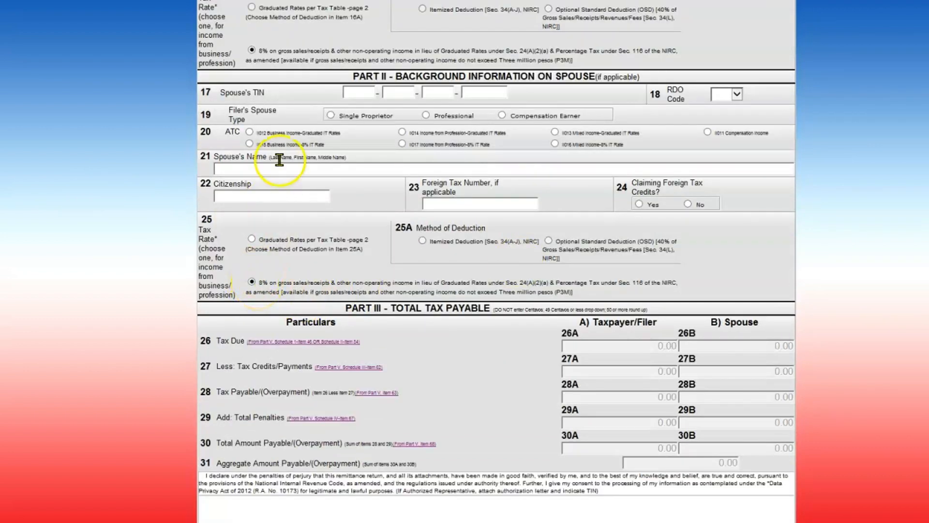
scroll(254, 162, up, 3)
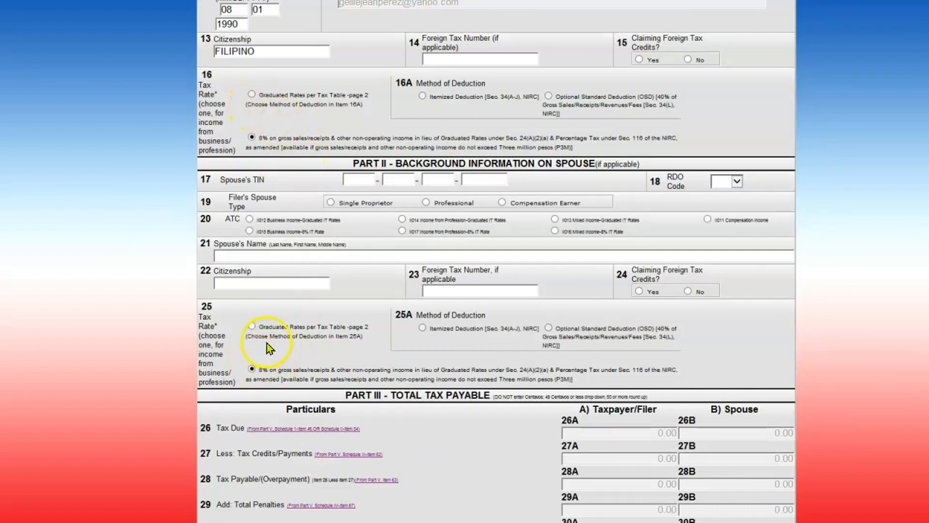
scroll(398, 343, down, 6)
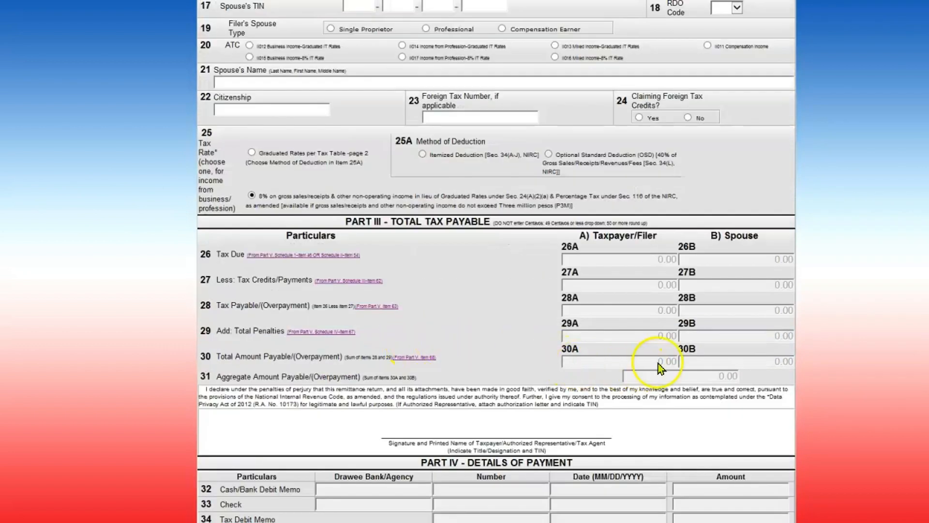
scroll(630, 271, down, 5)
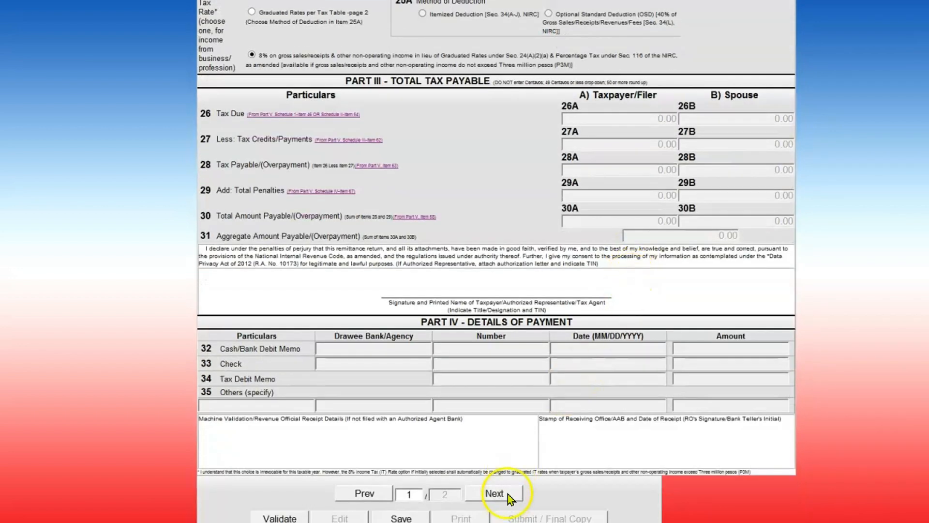
click(495, 493)
- Enter 2,625 sales in 47A, yielding 210.00 tax due, leaving 50A at 0.00
scroll(507, 495, down, 15)
scroll(506, 486, up, 14)
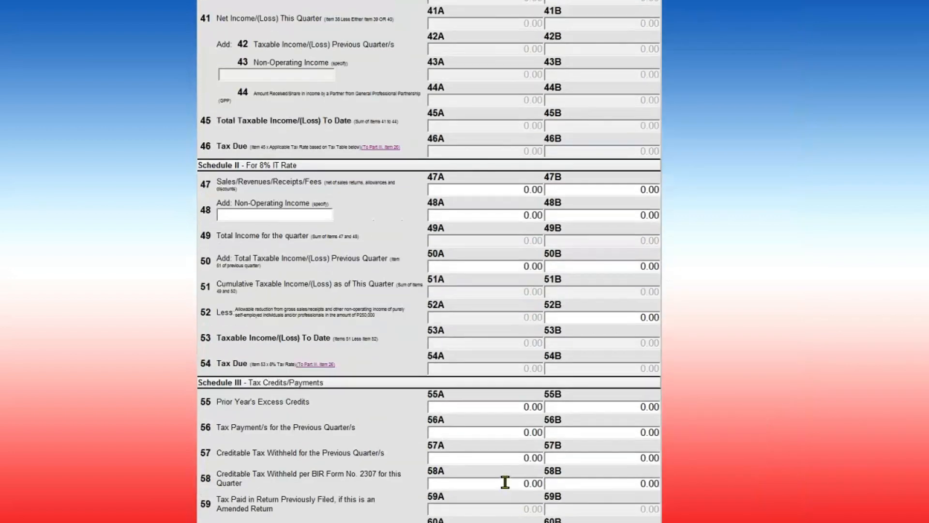
scroll(507, 483, down, 9)
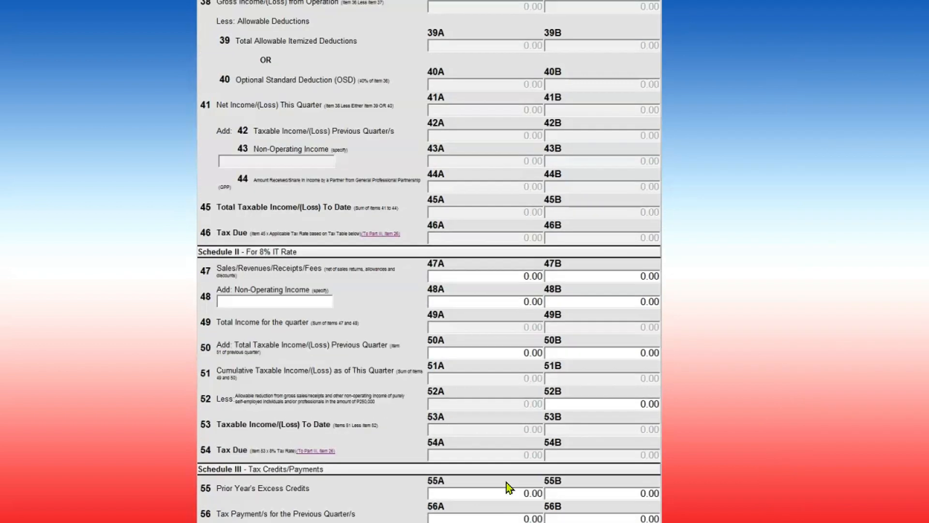
click(488, 277)
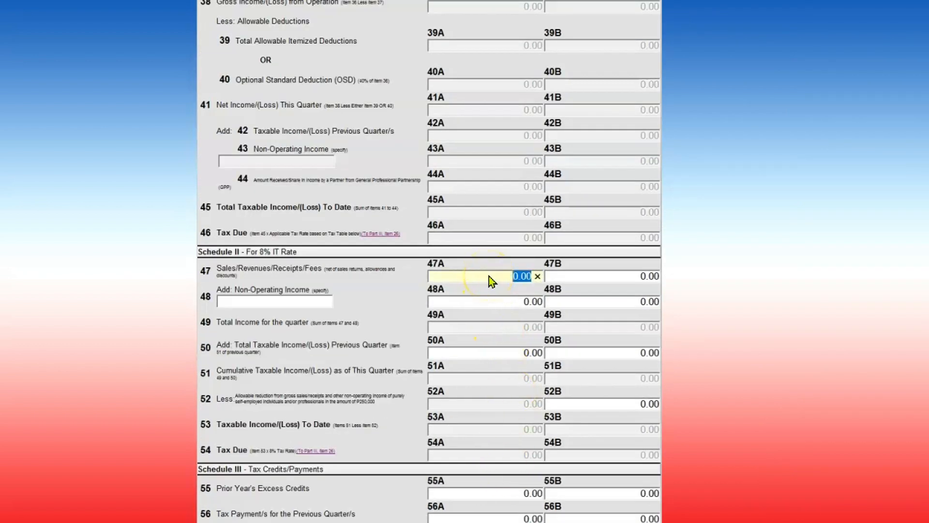
text(2625)
click(498, 464)
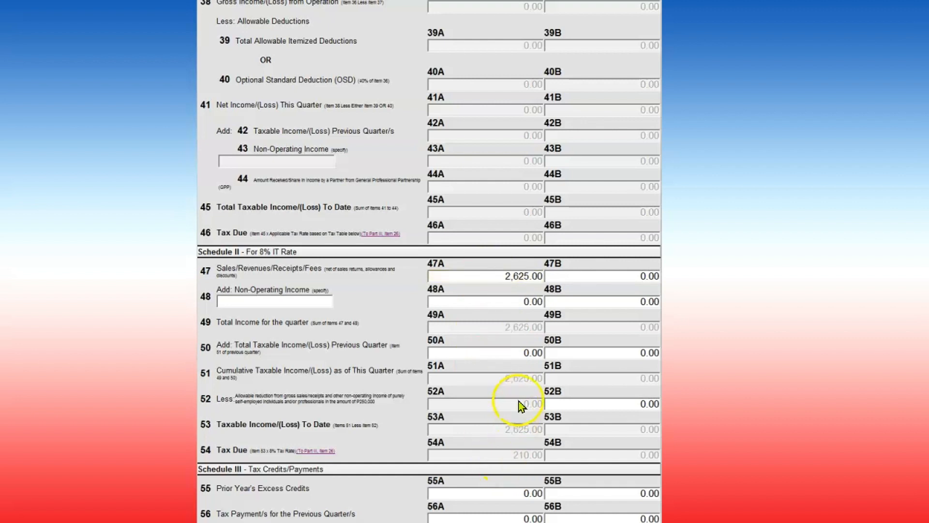
click(481, 356)
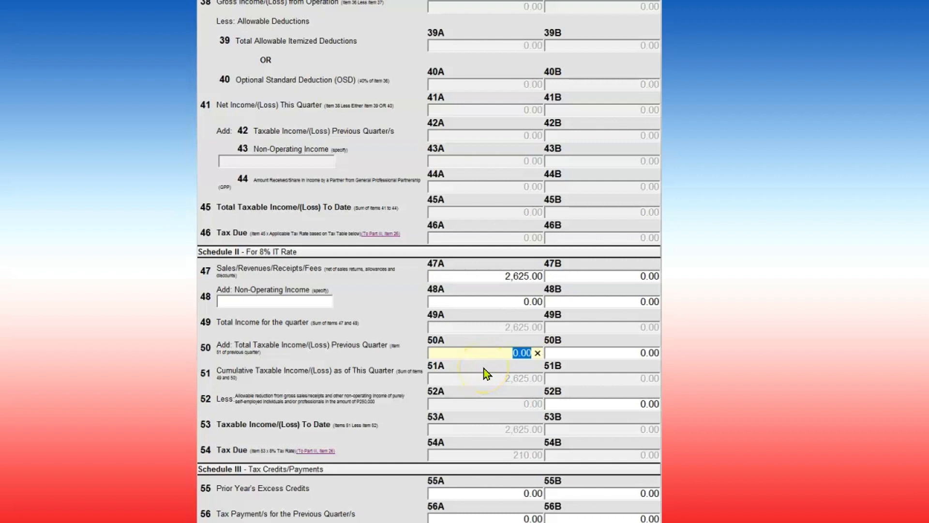
click(498, 392)
- Keep 48A and 50A at 0.00 and record 262 creditable tax withheld in 57A
click(501, 302)
click(502, 350)
scroll(568, 382, down, 3)
click(480, 379)
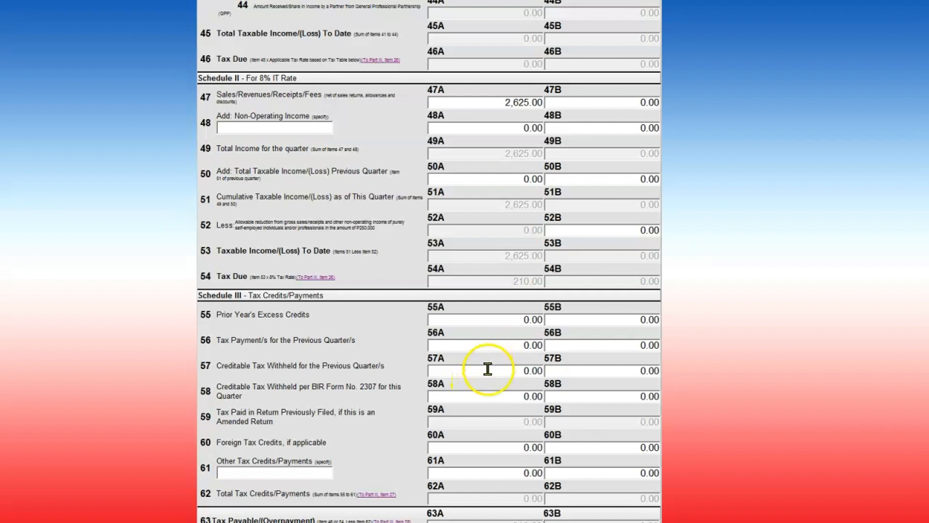
click(510, 374)
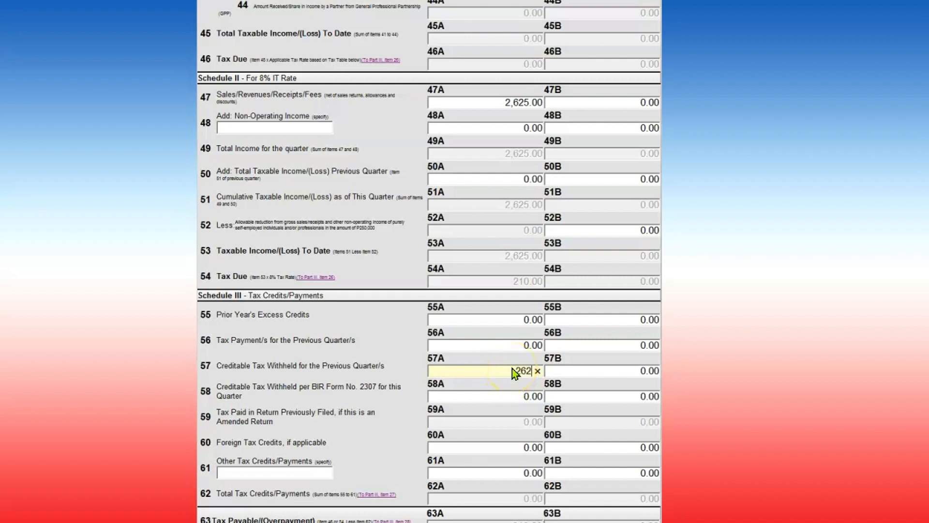
click(522, 446)
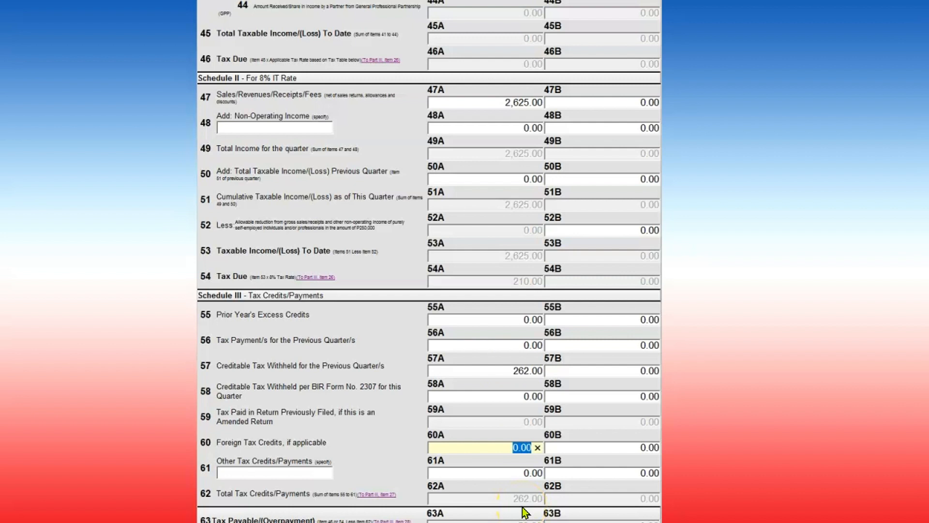
click(538, 475)
- Enter 262 in 61A and review 524.00 total credits and the -314.00 overpayment
text(262)
click(591, 483)
scroll(592, 484, down, 3)
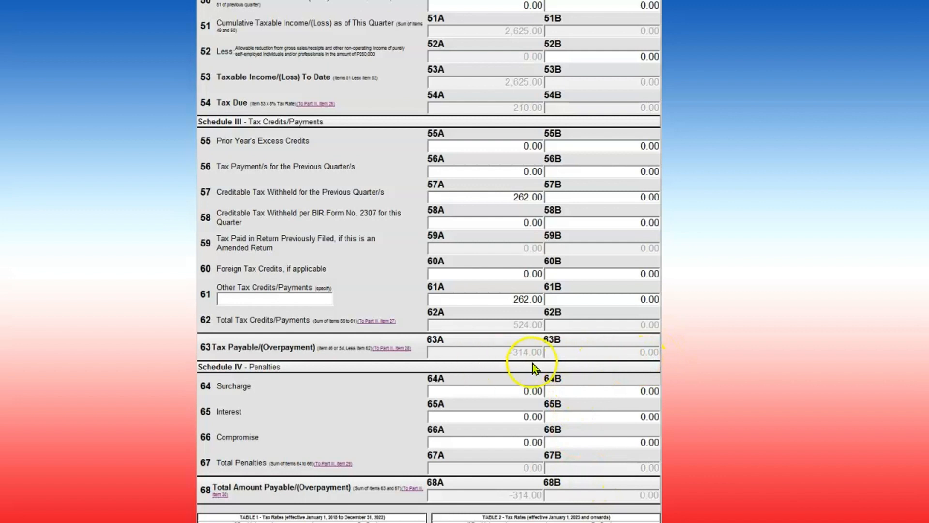
scroll(500, 390, down, 2)
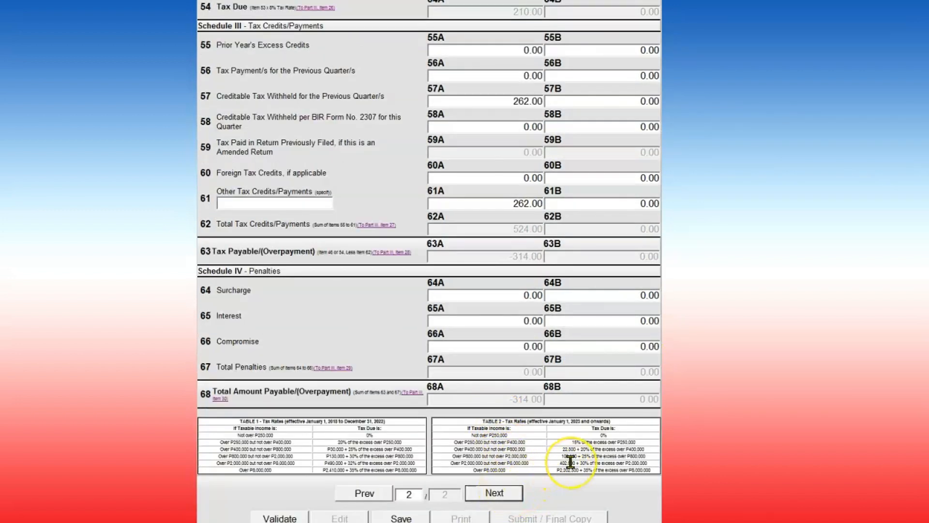
scroll(496, 518, up, 5)
scroll(497, 518, down, 5)
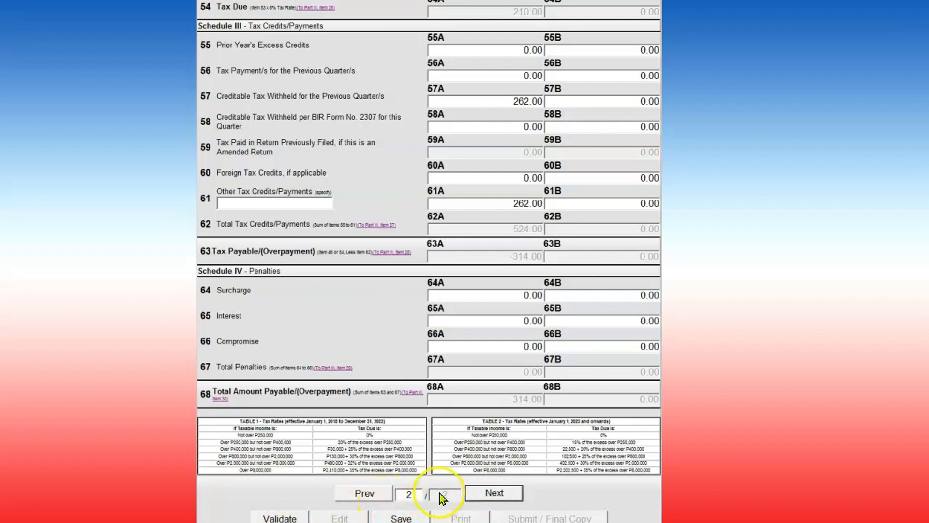
scroll(438, 486, up, 7)
scroll(438, 479, up, 5)
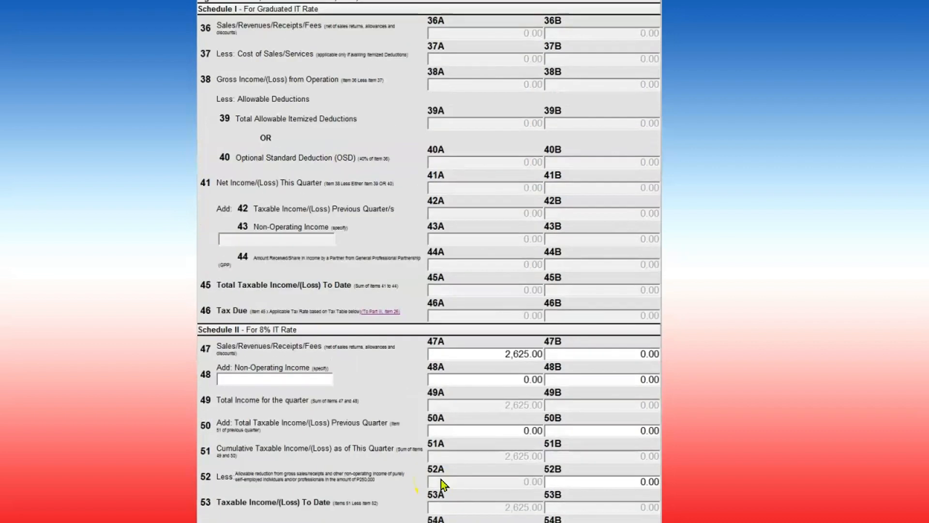
scroll(440, 478, down, 5)
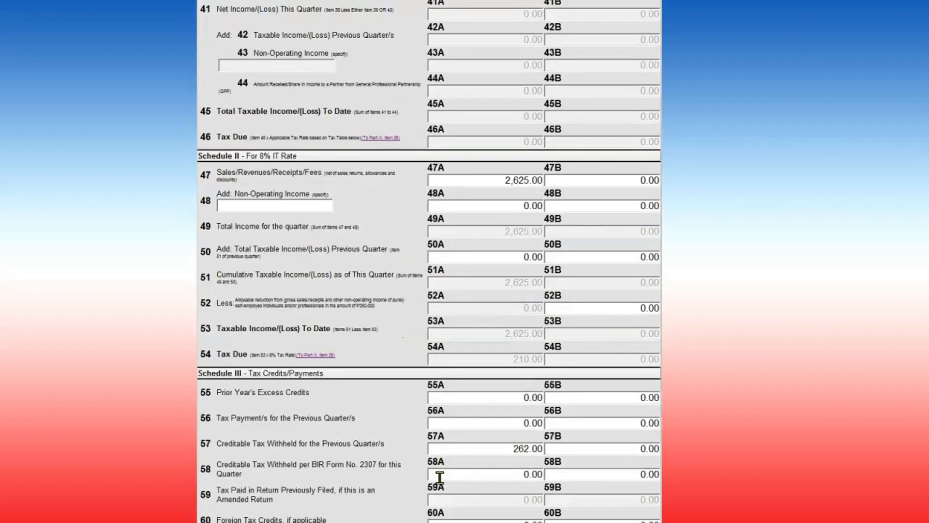
scroll(440, 478, down, 7)
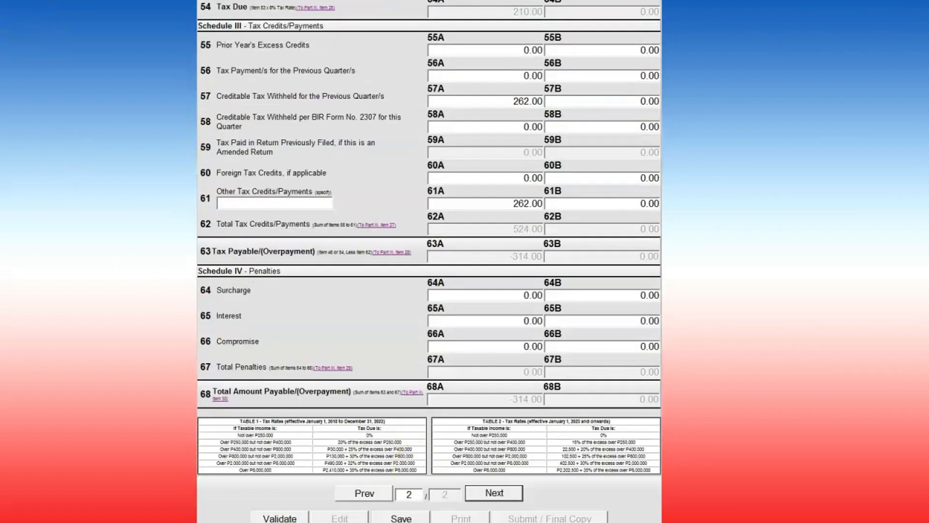